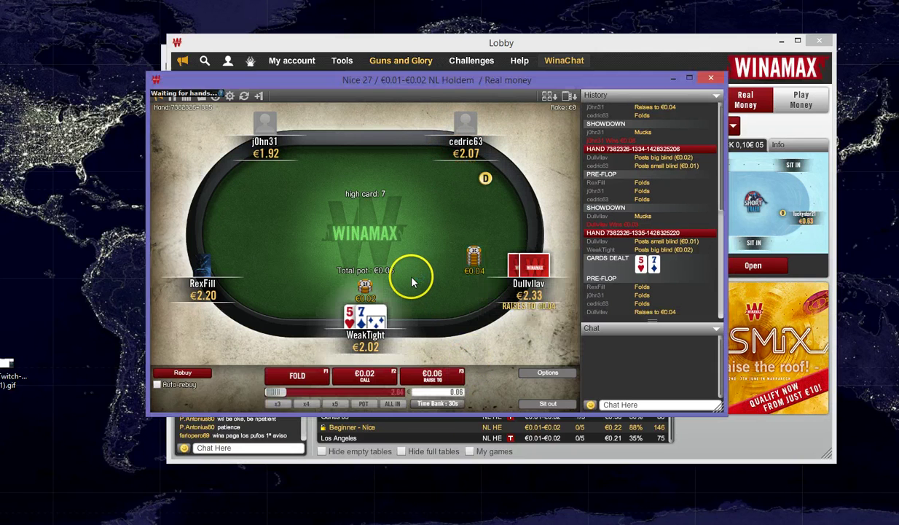
Call the preflop raise with the 5♥ 7♦ hand for €0.02, and fold to the flop bet
{"action": "left_click", "coordinate": [364, 375]}
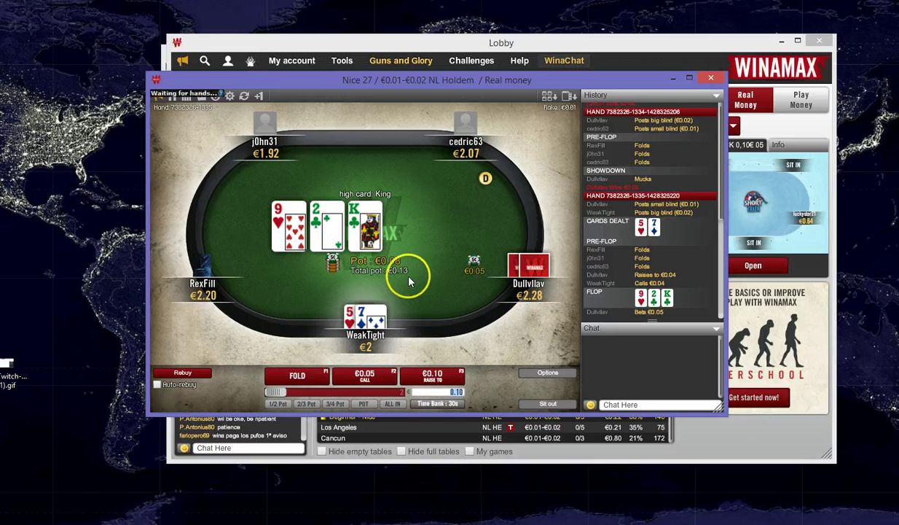
{"action": "left_click", "coordinate": [297, 374]}
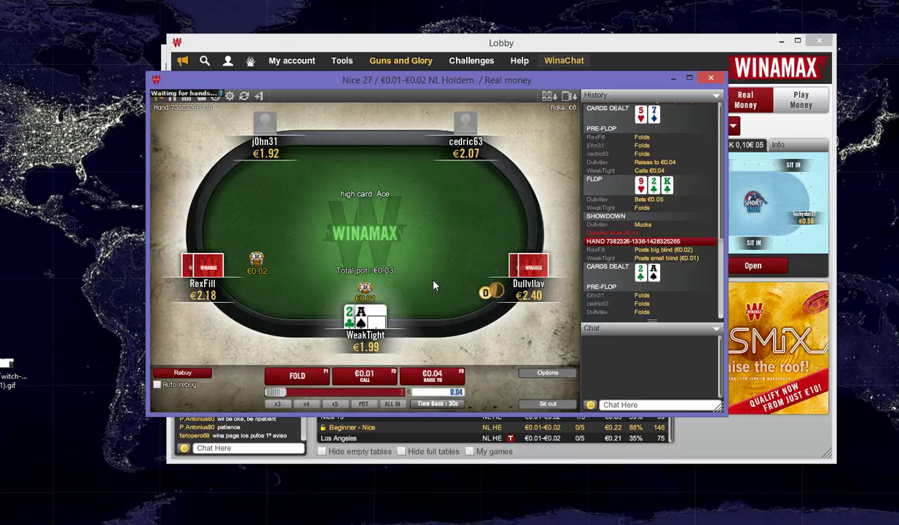
Increase the bet amount and raise to €0.06 preflop with the 2♣ A♠ hand
{"action": "left_click", "coordinate": [313, 392]}
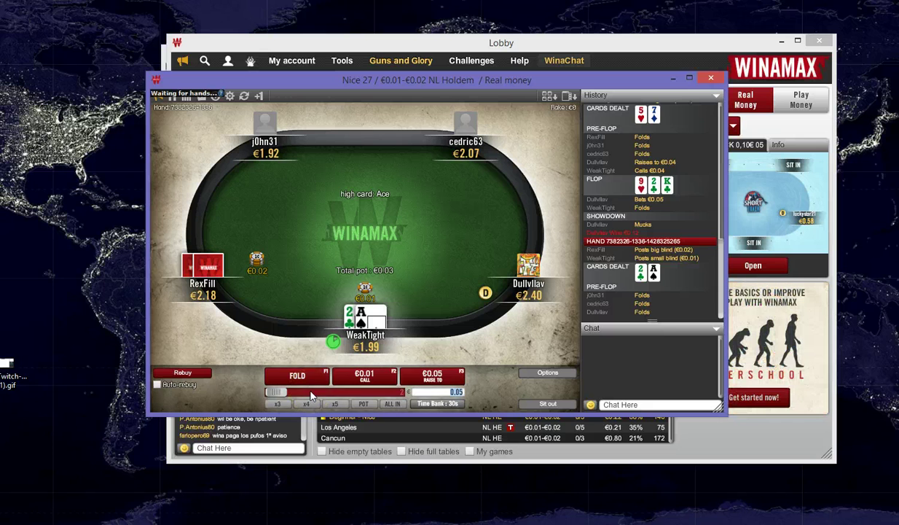
{"action": "left_click", "coordinate": [311, 394]}
{"action": "left_click", "coordinate": [423, 374]}
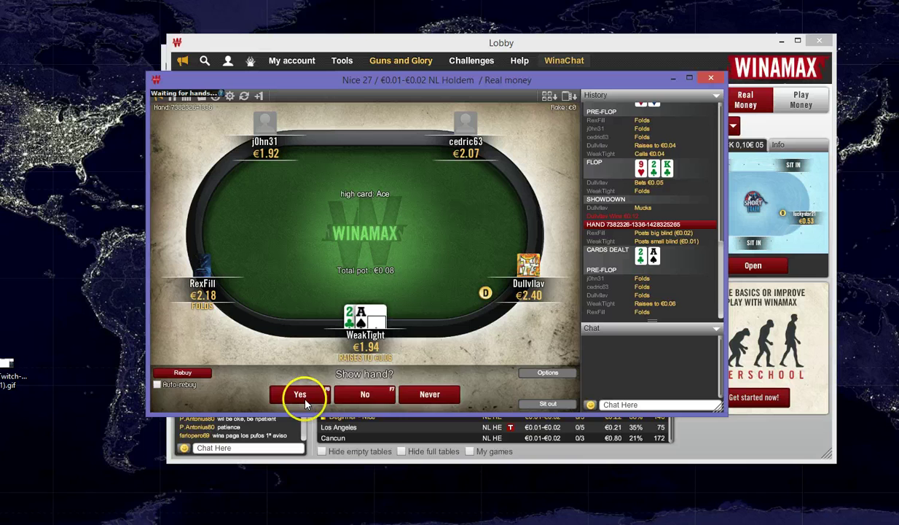
Decline to show the winning hand and sit out of the Nice 27 table
{"action": "left_click", "coordinate": [365, 394]}
{"action": "left_click", "coordinate": [530, 404]}
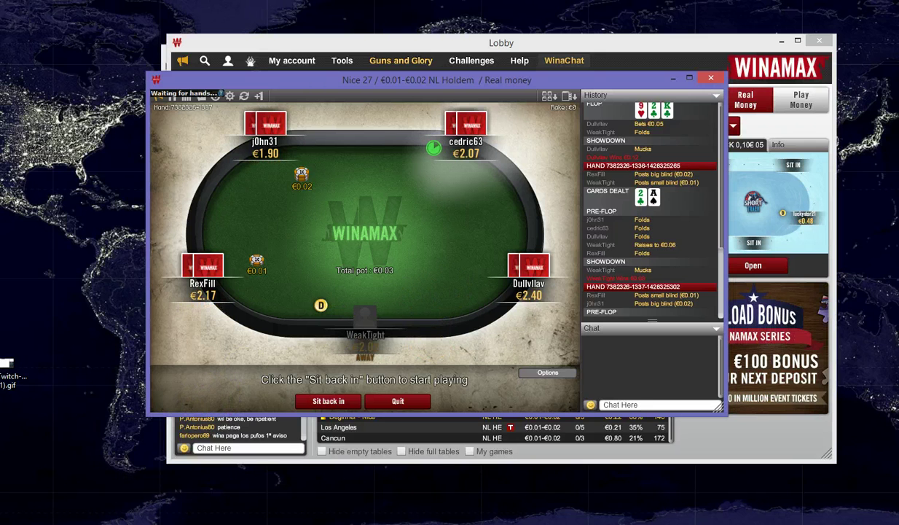
Open 20150406_Nice 27_real_holdem_no-limit.txt from the Winamax history folder in LibreOffice Writer and highlight the hole cards [5h 7d]
{"action": "key", "text": "alt+Tab"}
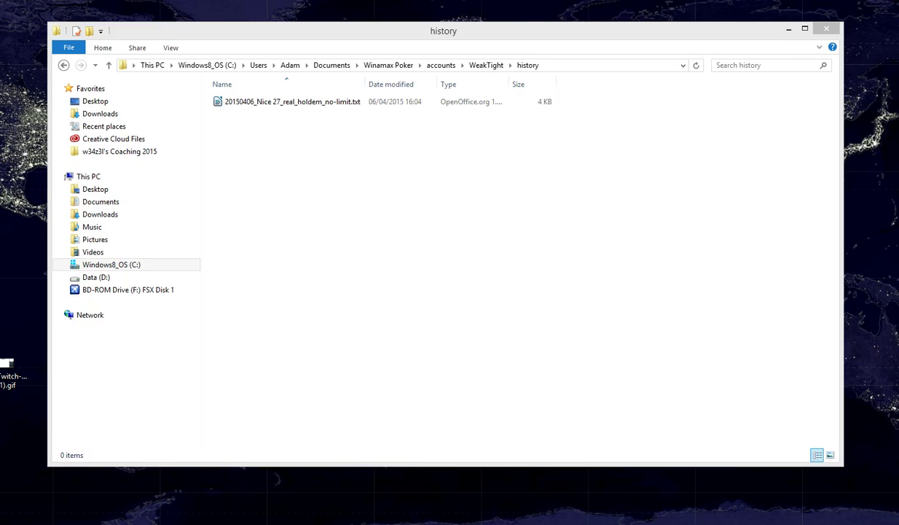
{"action": "scroll", "coordinate": [387, 346], "scroll_direction": "down", "scroll_amount": 10}
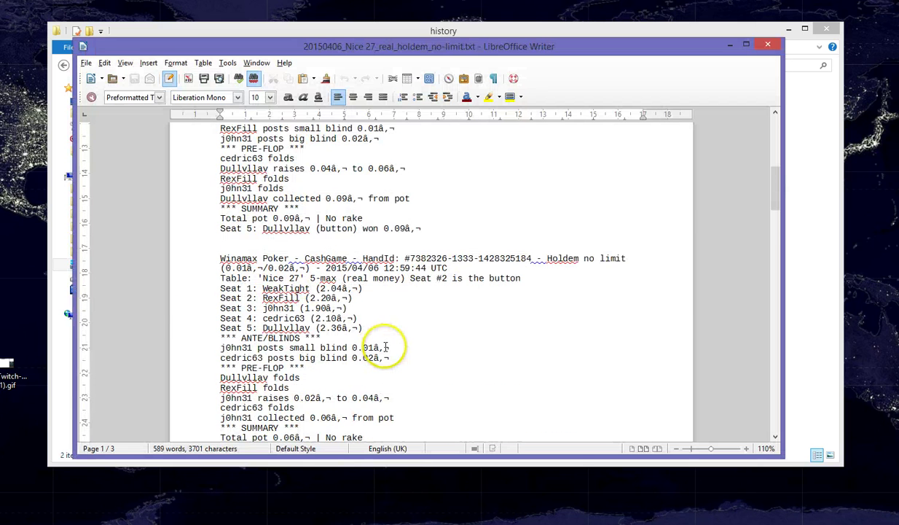
{"action": "scroll", "coordinate": [386, 347], "scroll_direction": "down", "scroll_amount": 5}
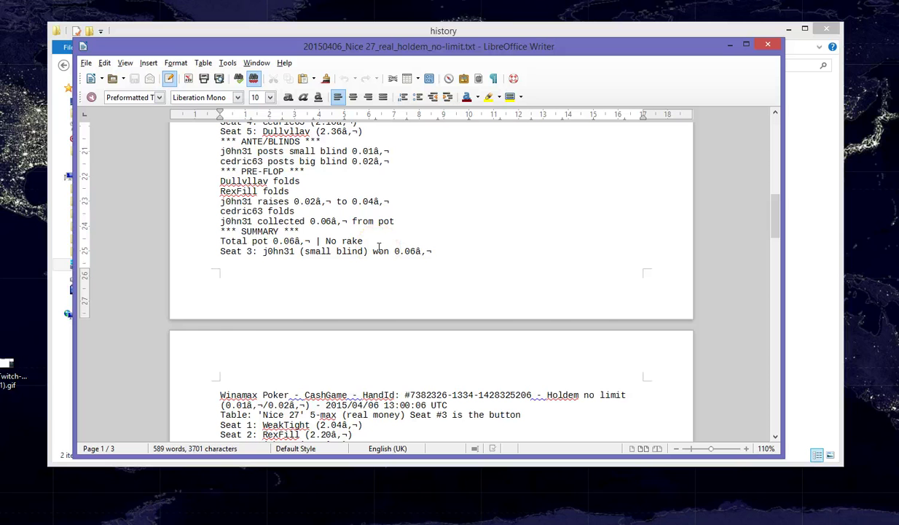
{"action": "scroll", "coordinate": [379, 250], "scroll_direction": "down", "scroll_amount": 7}
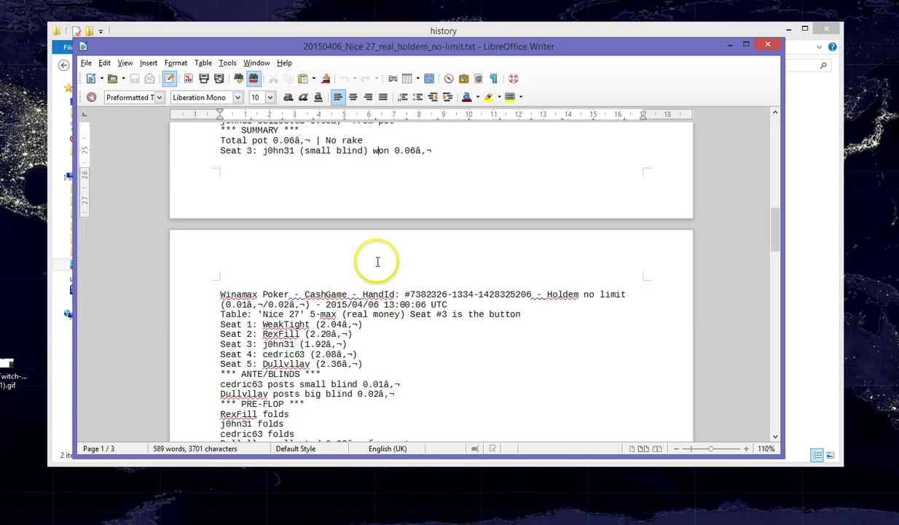
{"action": "scroll", "coordinate": [378, 261], "scroll_direction": "down", "scroll_amount": 2}
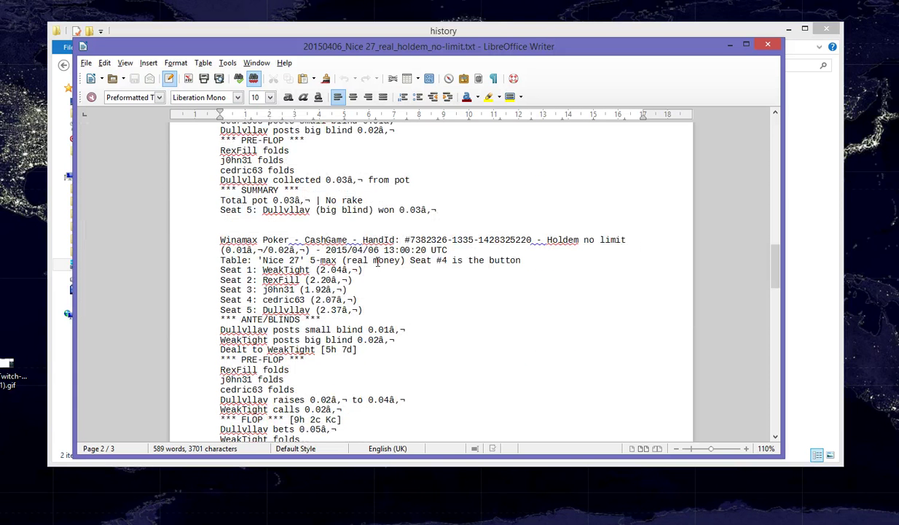
{"action": "left_click", "coordinate": [357, 350]}
{"action": "left_click_drag", "start_coordinate": [357, 349], "coordinate": [321, 353]}
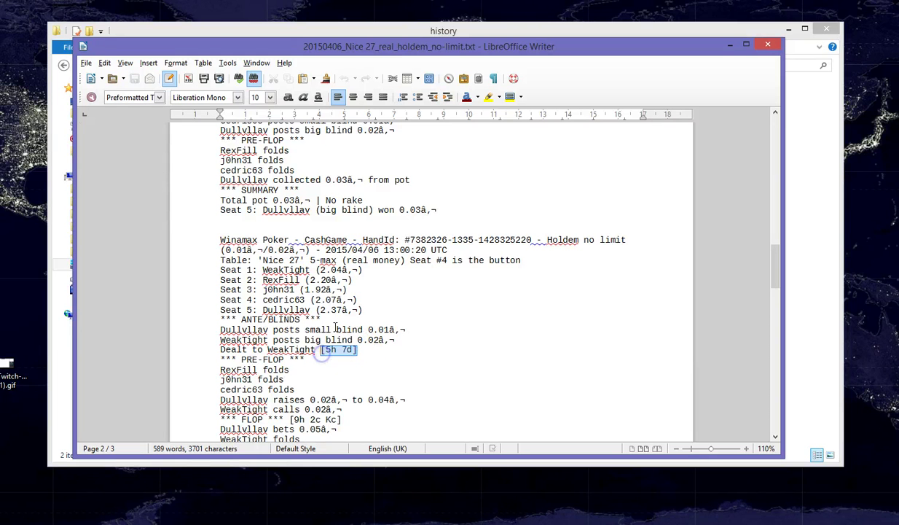
Copy the complete text of the [5h 7d] hand, from its Winamax Poker header through its summary
{"action": "left_click_drag", "start_coordinate": [220, 241], "coordinate": [450, 360]}
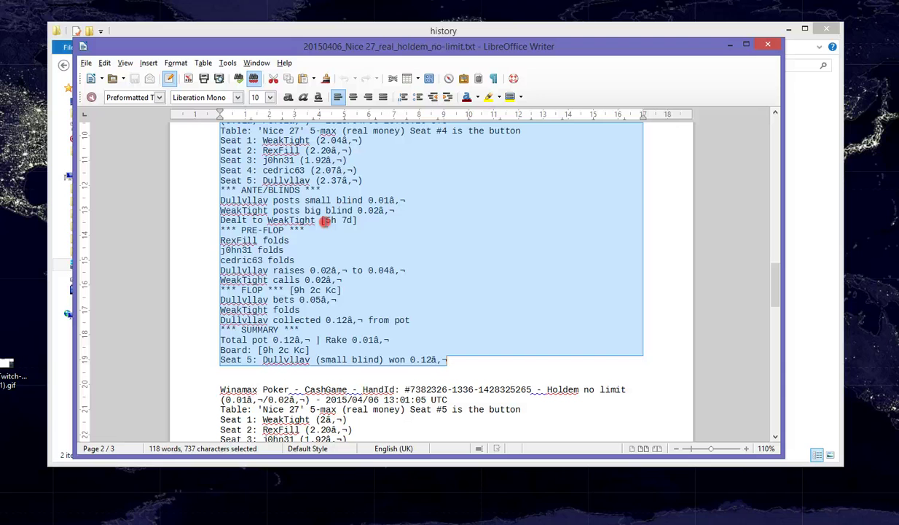
{"action": "right_click", "coordinate": [324, 221]}
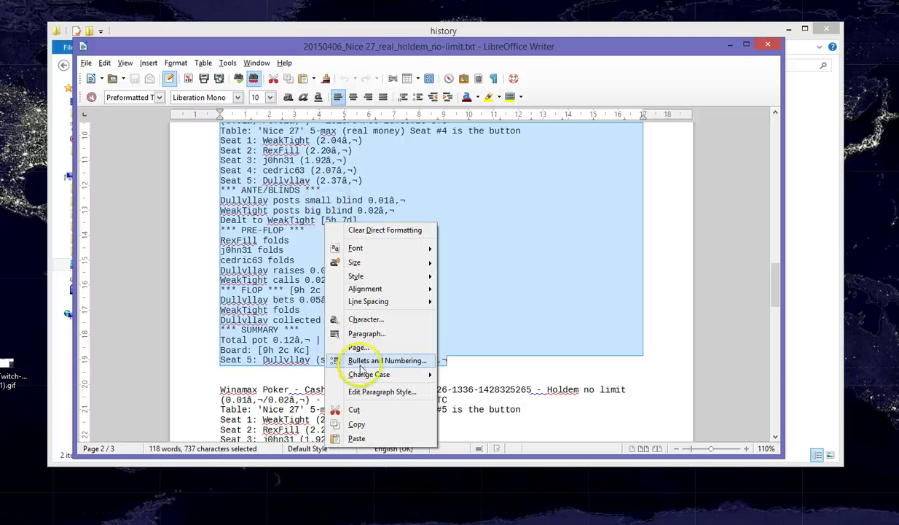
{"action": "left_click", "coordinate": [356, 426]}
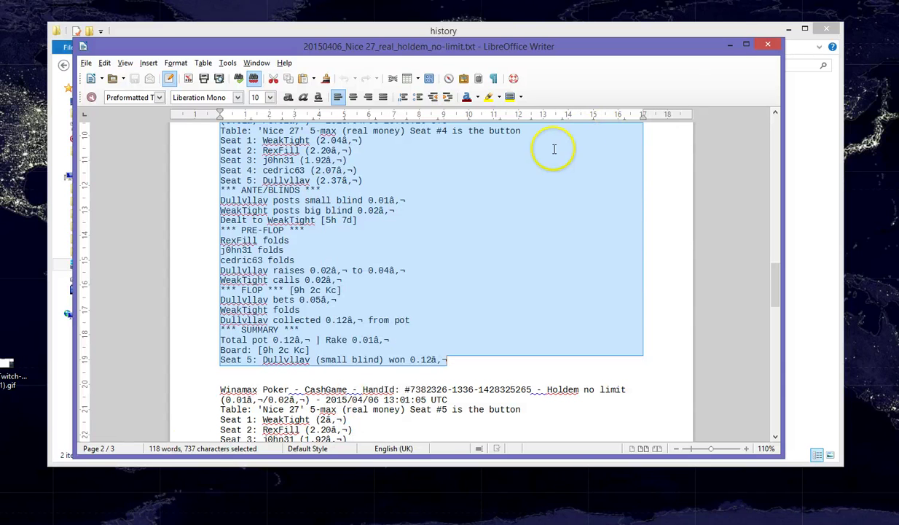
Switch to weaktight.com in the browser and paste the copied hand into the hand history box
{"action": "left_click", "coordinate": [398, 199]}
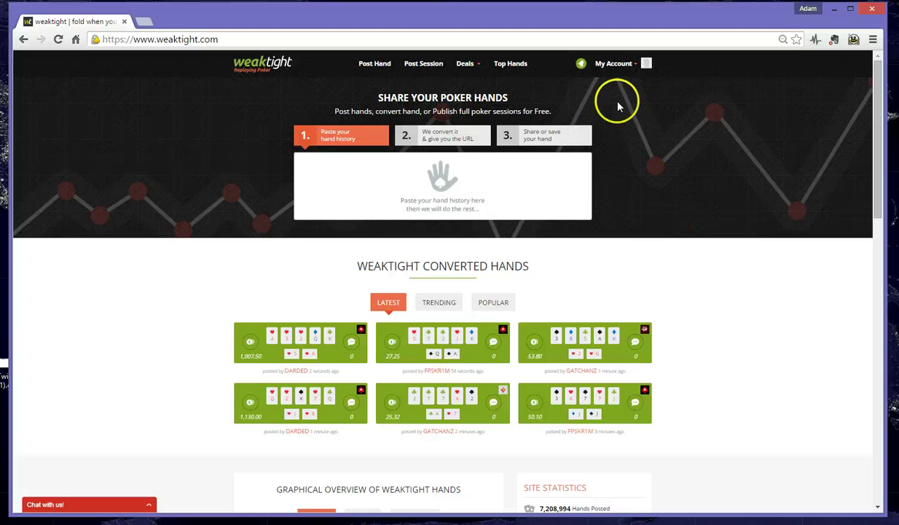
{"action": "mouse_move", "coordinate": [628, 70]}
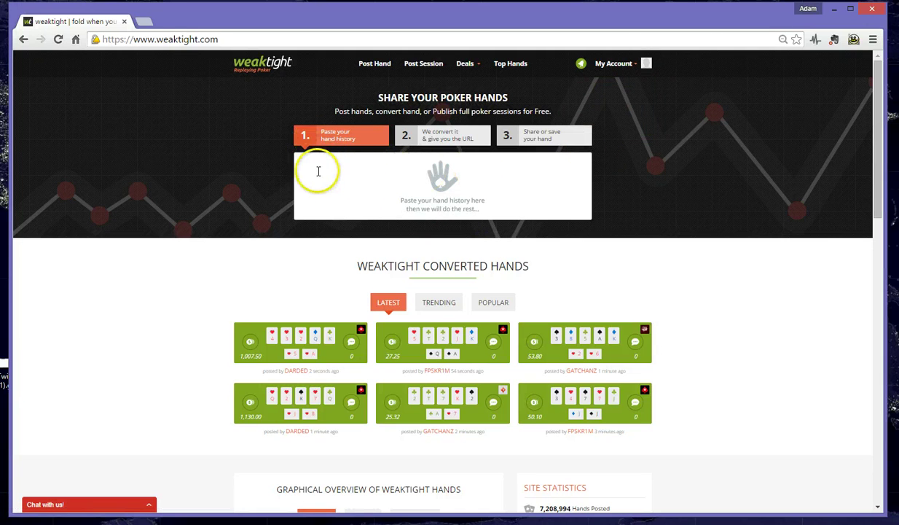
{"action": "left_click", "coordinate": [318, 171]}
{"action": "right_click", "coordinate": [313, 173]}
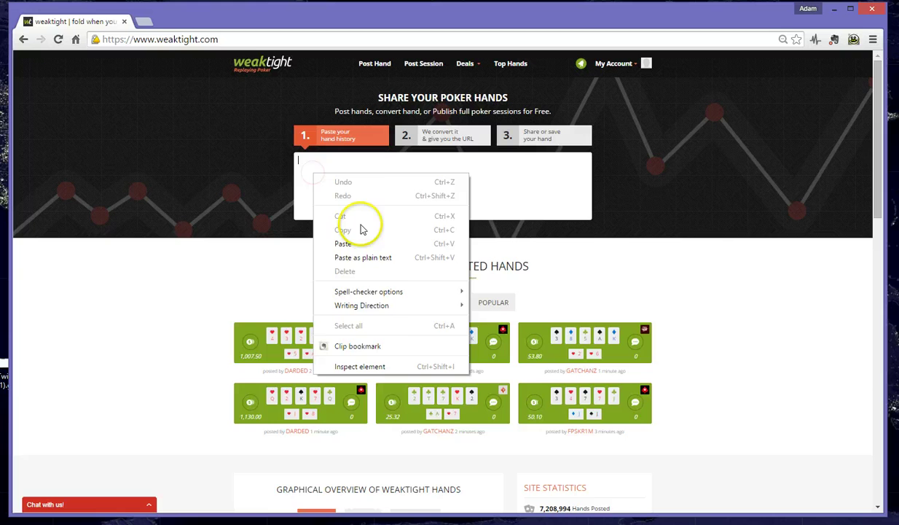
{"action": "left_click", "coordinate": [350, 249]}
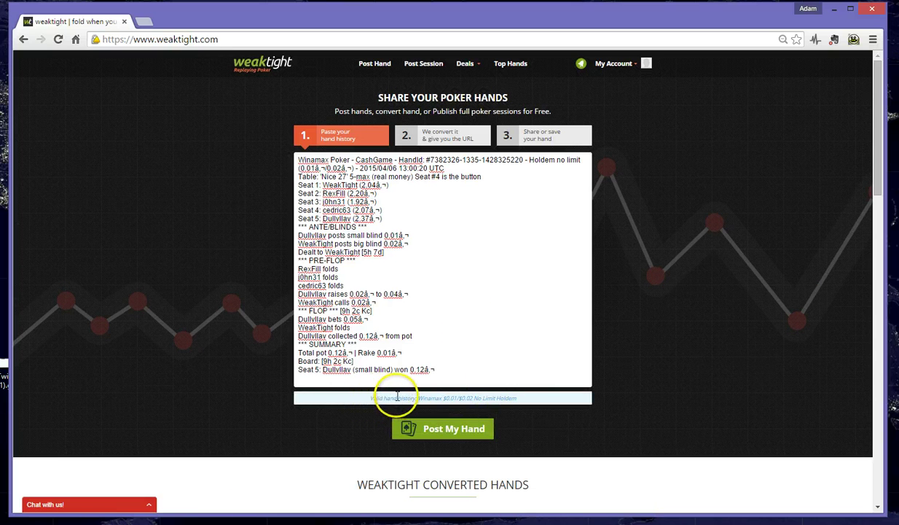
Highlight the hand history validation line and post the pasted hand for conversion
{"action": "left_click_drag", "start_coordinate": [370, 400], "coordinate": [457, 379]}
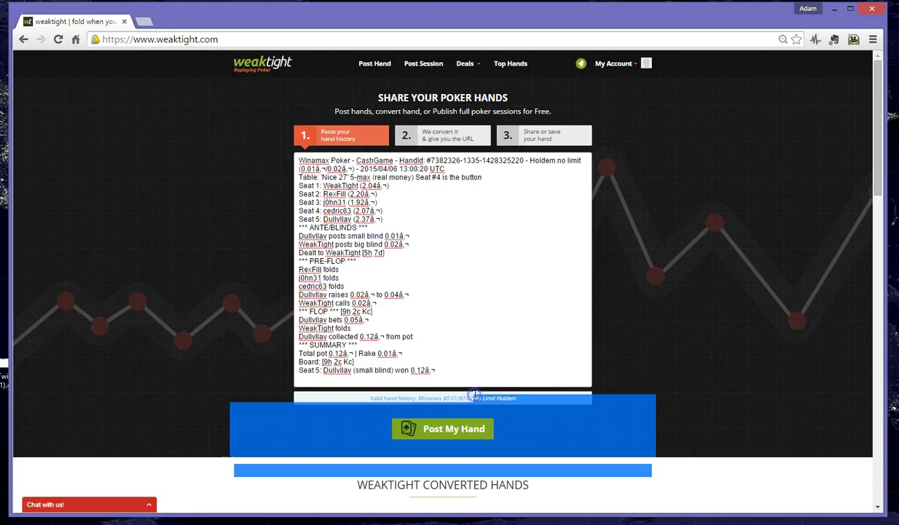
{"action": "left_click", "coordinate": [502, 347]}
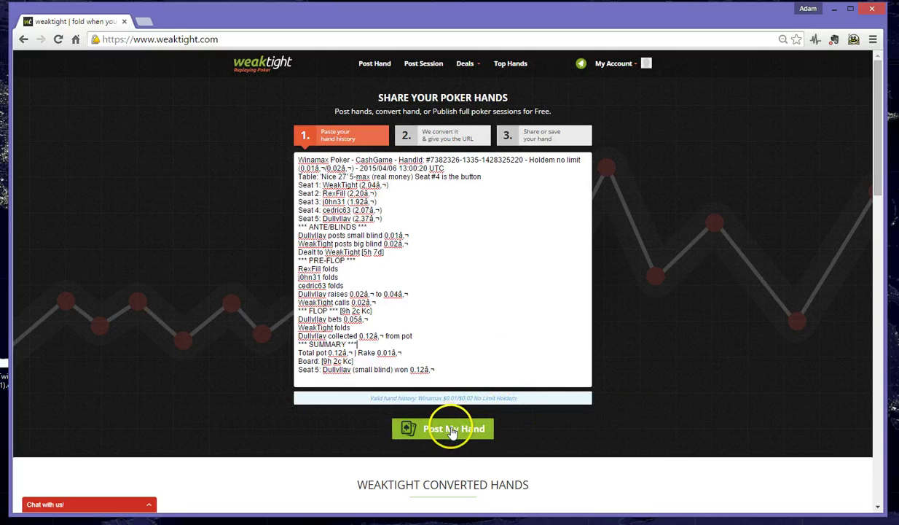
{"action": "left_click", "coordinate": [461, 428]}
{"action": "left_click", "coordinate": [450, 414]}
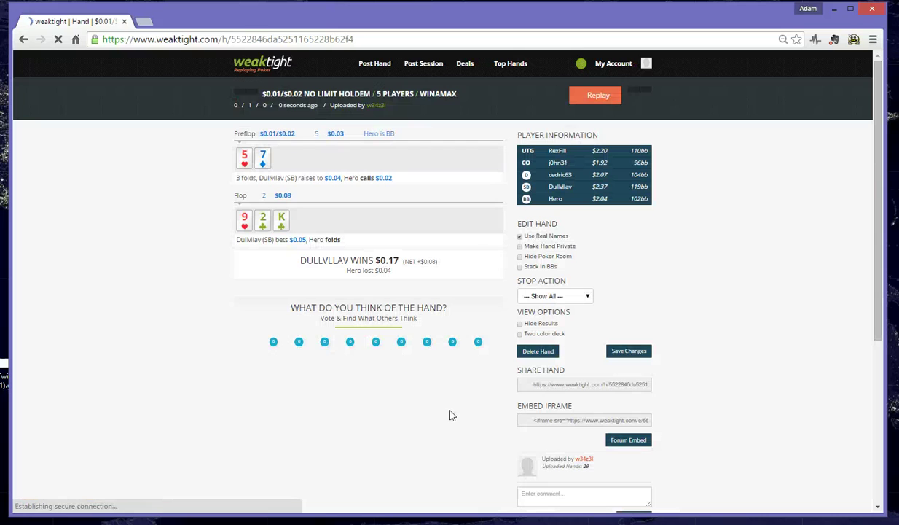
Open the animated replay of the converted hand, play it and pause it on the flop
{"action": "left_click", "coordinate": [373, 353]}
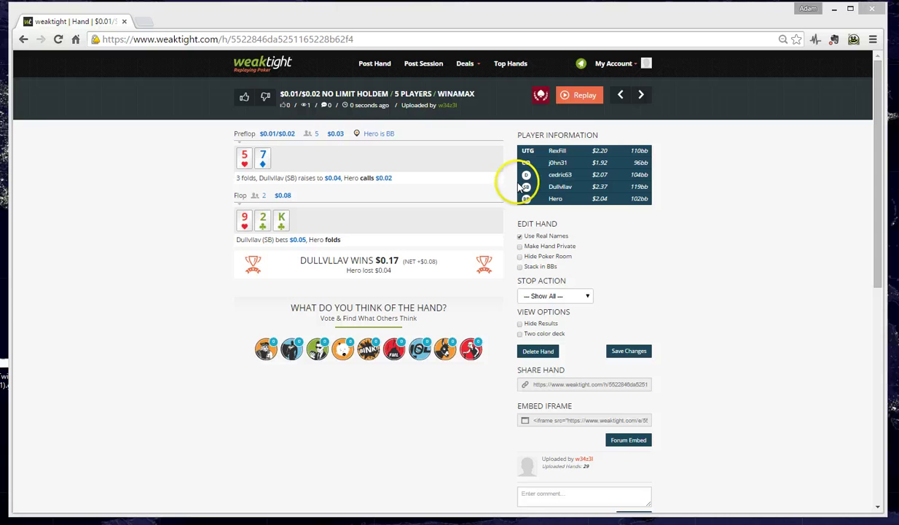
{"action": "left_click", "coordinate": [581, 102]}
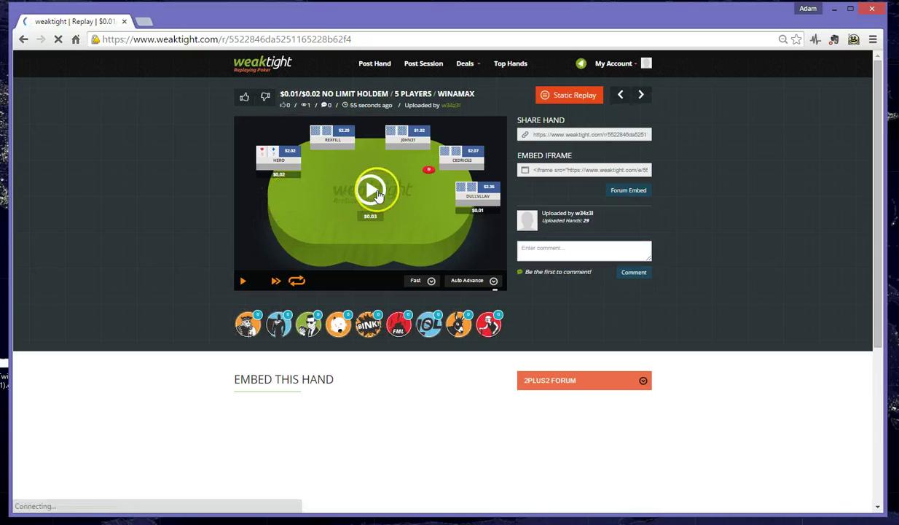
{"action": "left_click", "coordinate": [374, 192]}
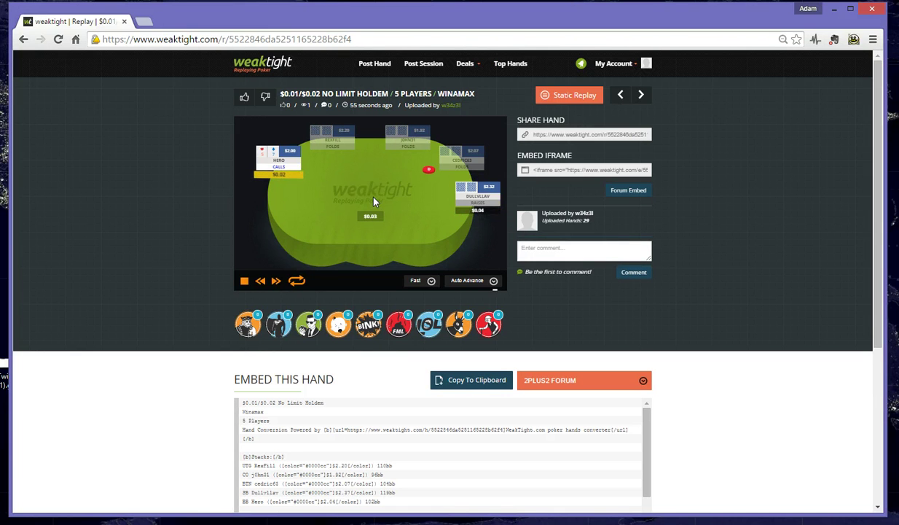
{"action": "left_click", "coordinate": [243, 280]}
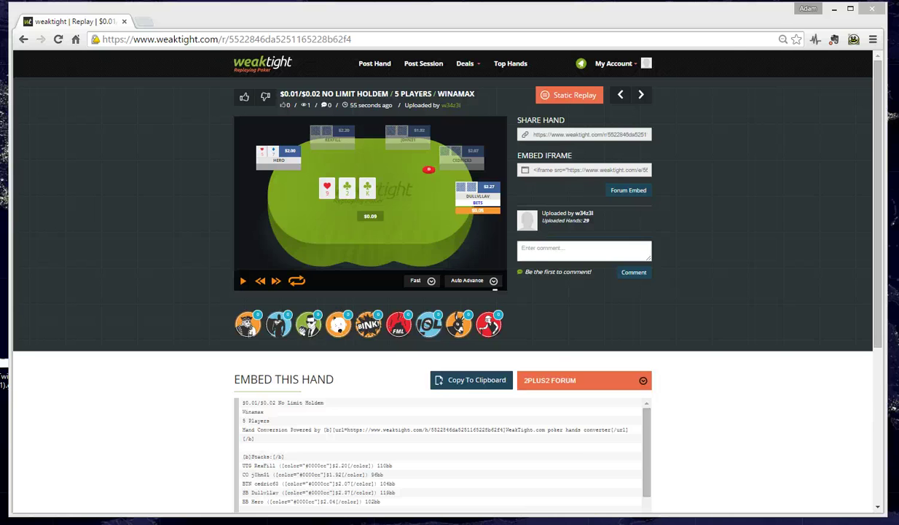
Switch to Hold'em Manager and copy the hand history of the A-2 hand in the Sessions report
{"action": "left_click_drag", "start_coordinate": [10, 179], "coordinate": [552, 42]}
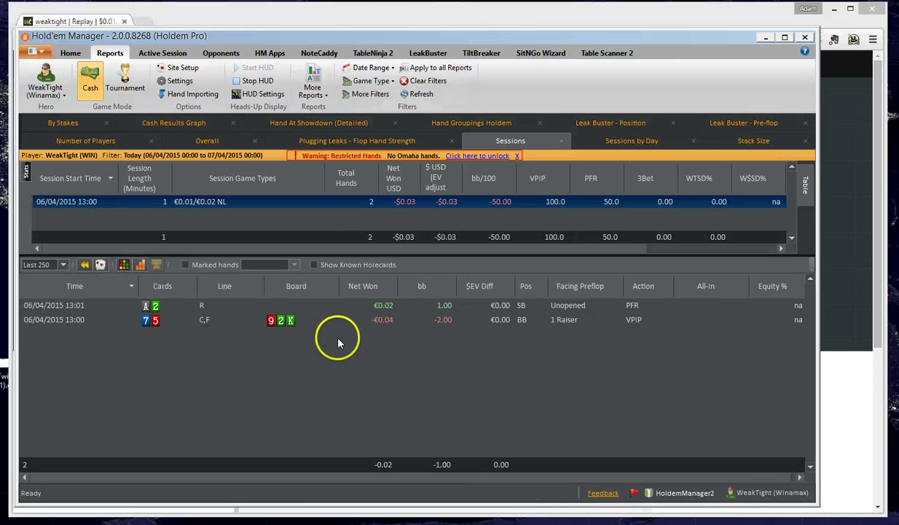
{"action": "left_click", "coordinate": [148, 306]}
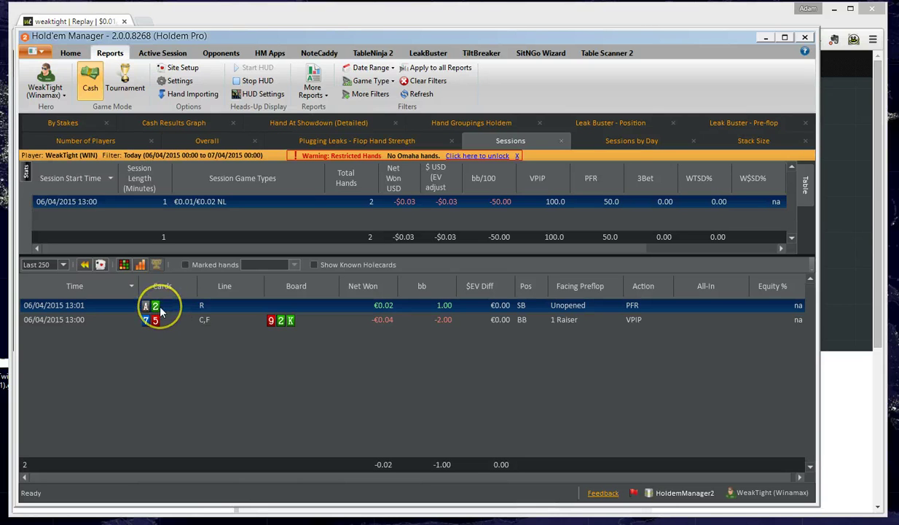
{"action": "left_click", "coordinate": [161, 310]}
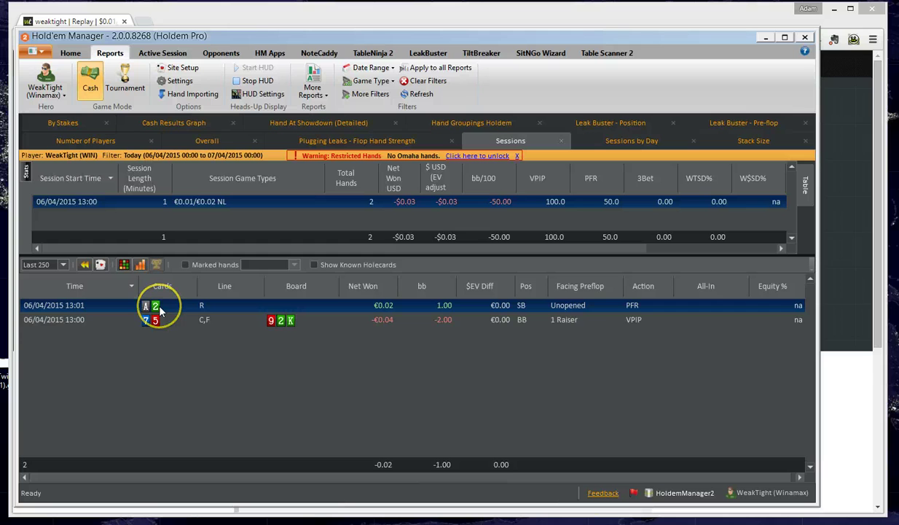
{"action": "right_click", "coordinate": [160, 309]}
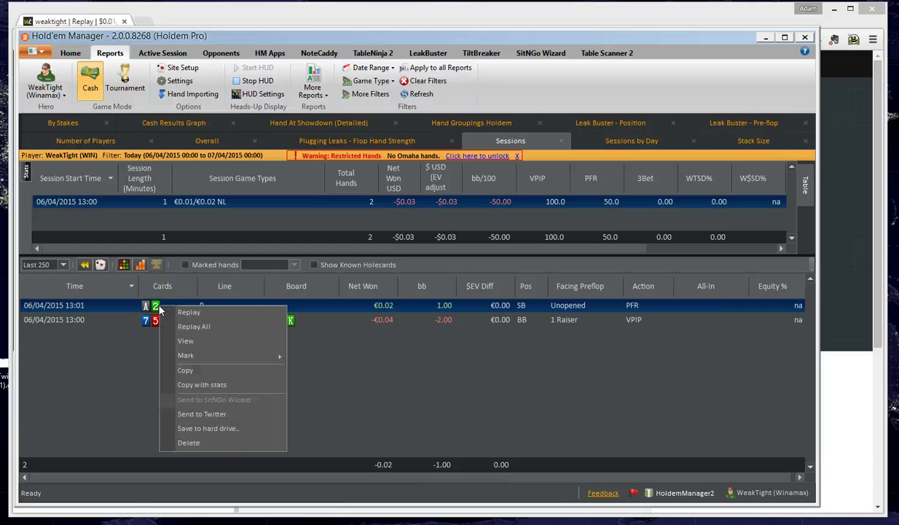
{"action": "left_click", "coordinate": [187, 371]}
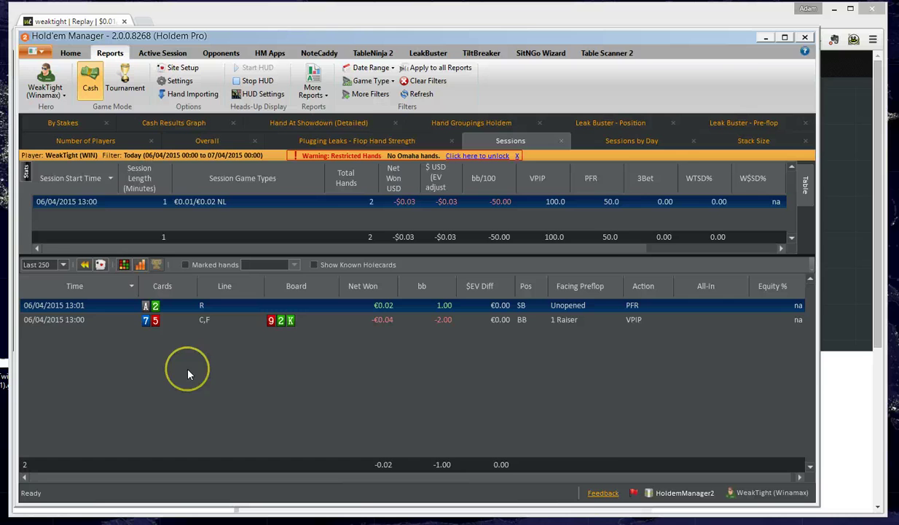
Return to the browser, paste the copied A-2 hand into WeakTight's Post Hand page and post it
{"action": "left_click", "coordinate": [764, 37]}
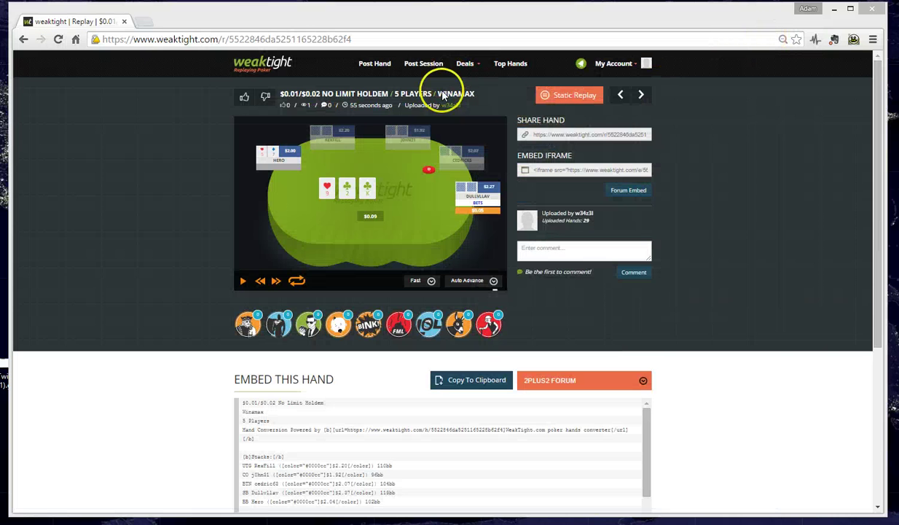
{"action": "left_click", "coordinate": [373, 65]}
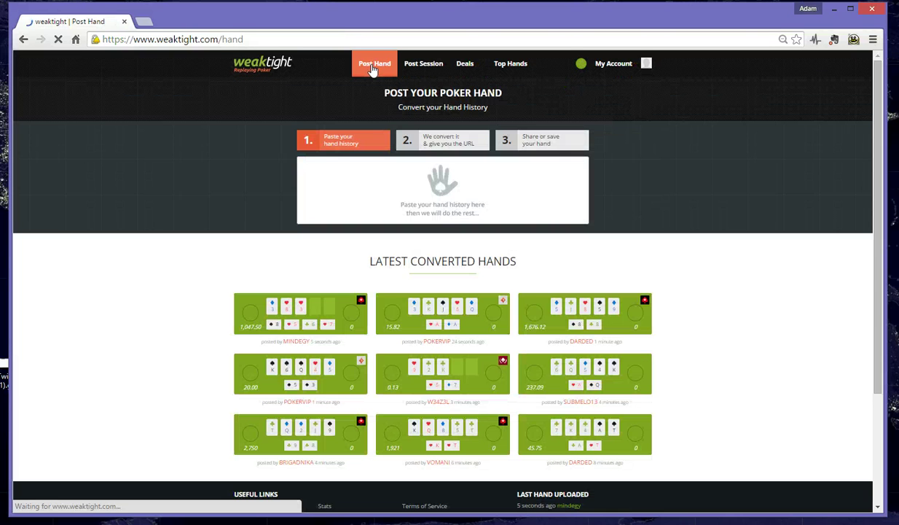
{"action": "left_click", "coordinate": [381, 169]}
{"action": "right_click", "coordinate": [326, 169]}
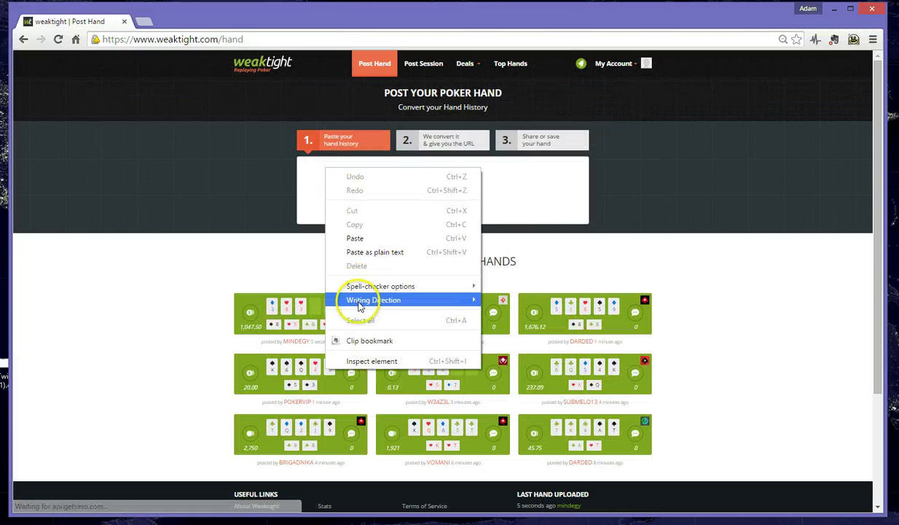
{"action": "left_click", "coordinate": [361, 237]}
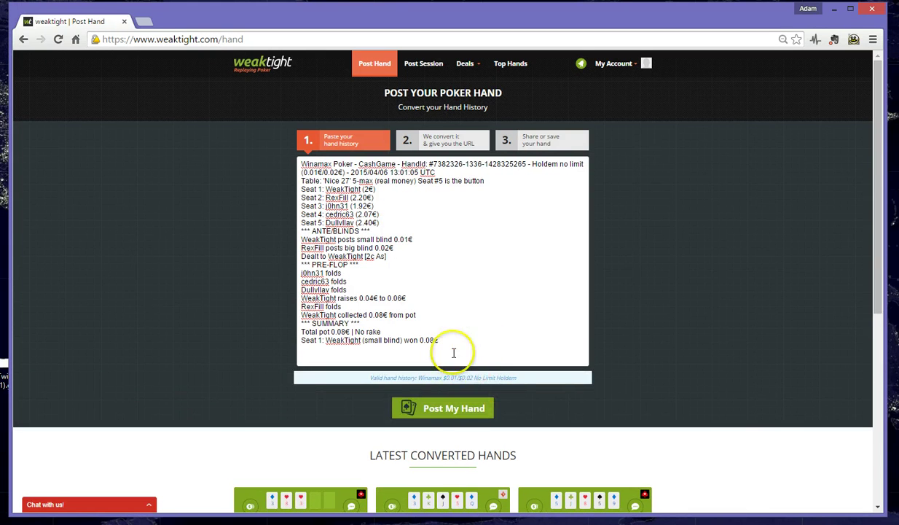
{"action": "left_click", "coordinate": [429, 405]}
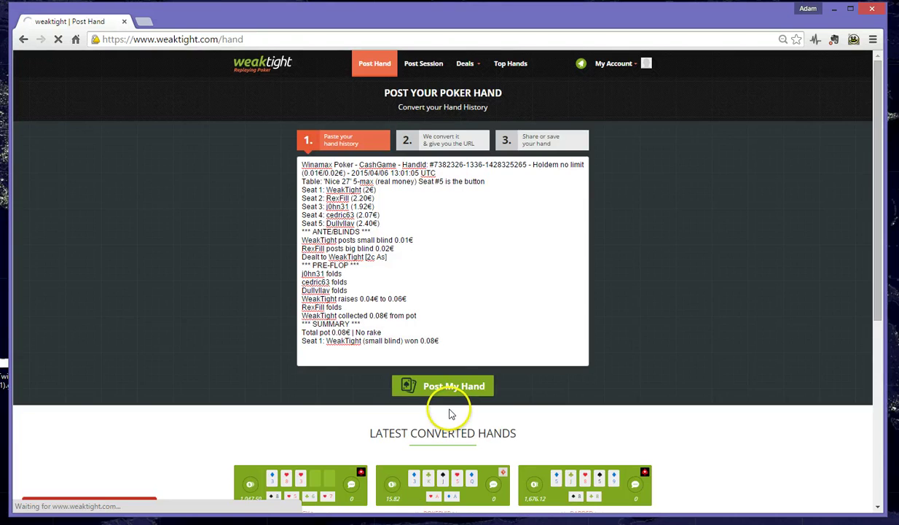